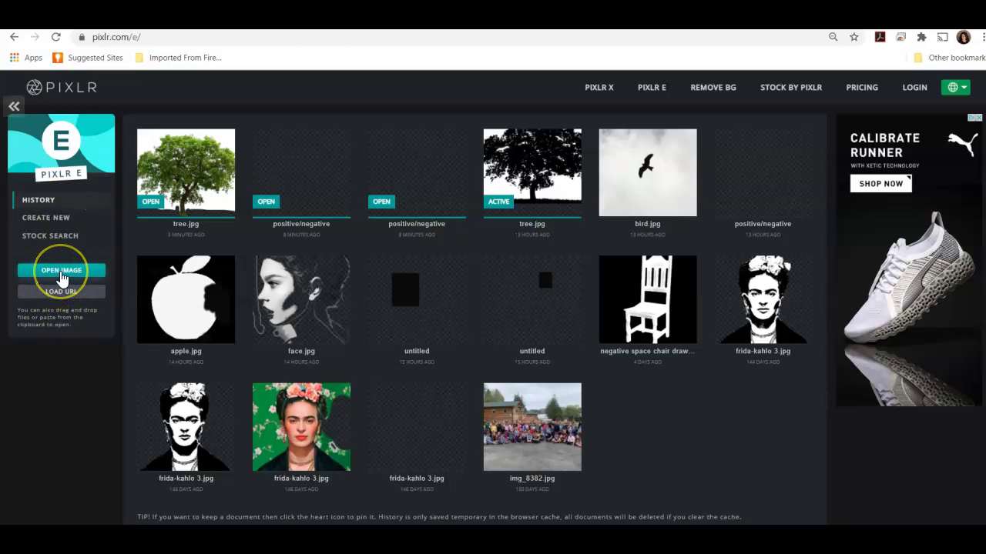
- Create a new Full HD image, 1920 by 1080, named Positive/Negative, and dismiss the advertisement covering the canvas
click(46, 218)
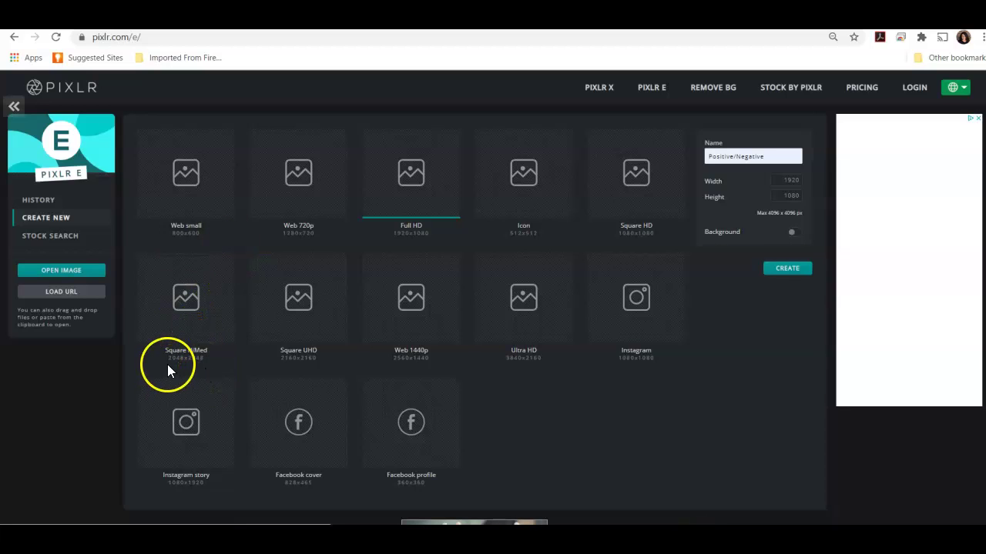
click(406, 208)
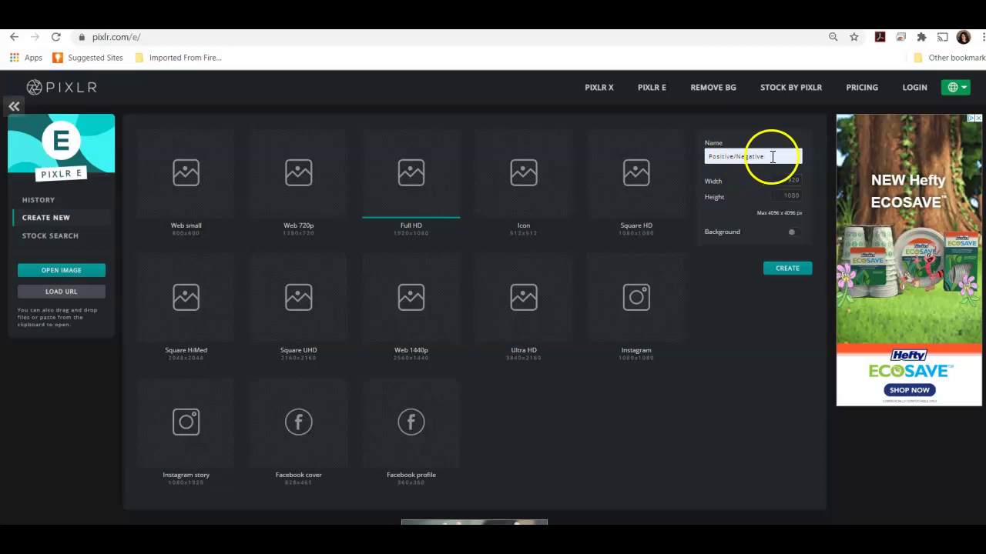
click(786, 271)
click(767, 317)
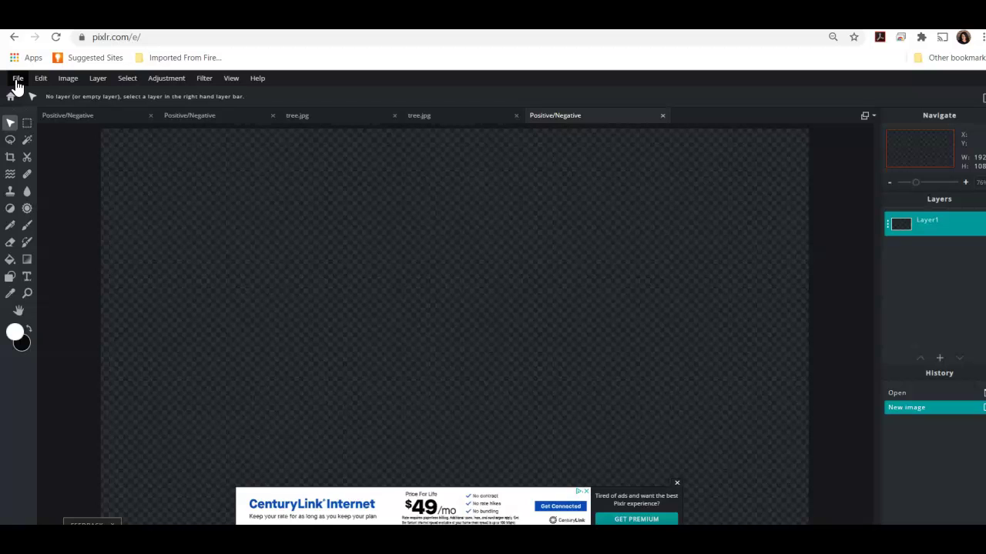
click(673, 456)
click(678, 485)
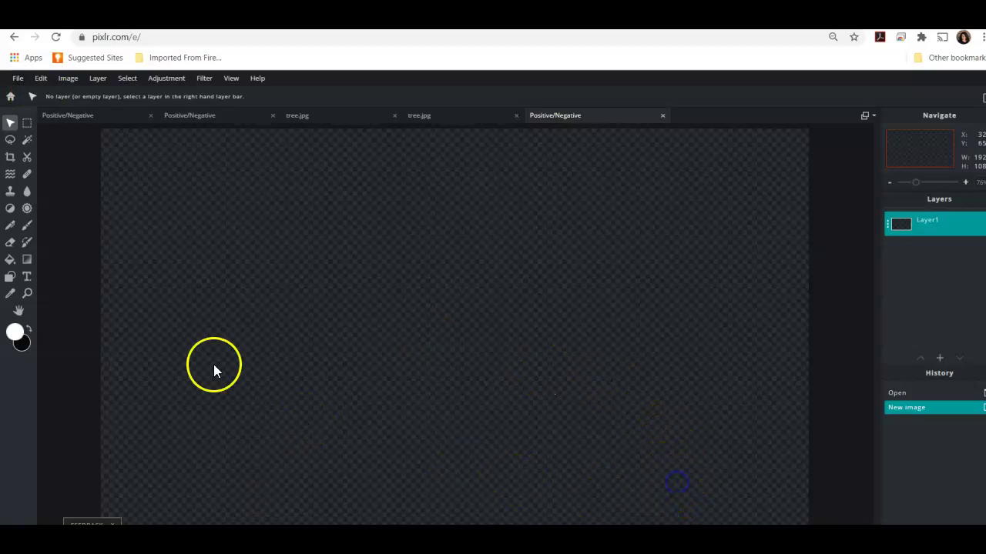
- Open the image tree.jpg from the 7-8th Grade Art folder
click(19, 80)
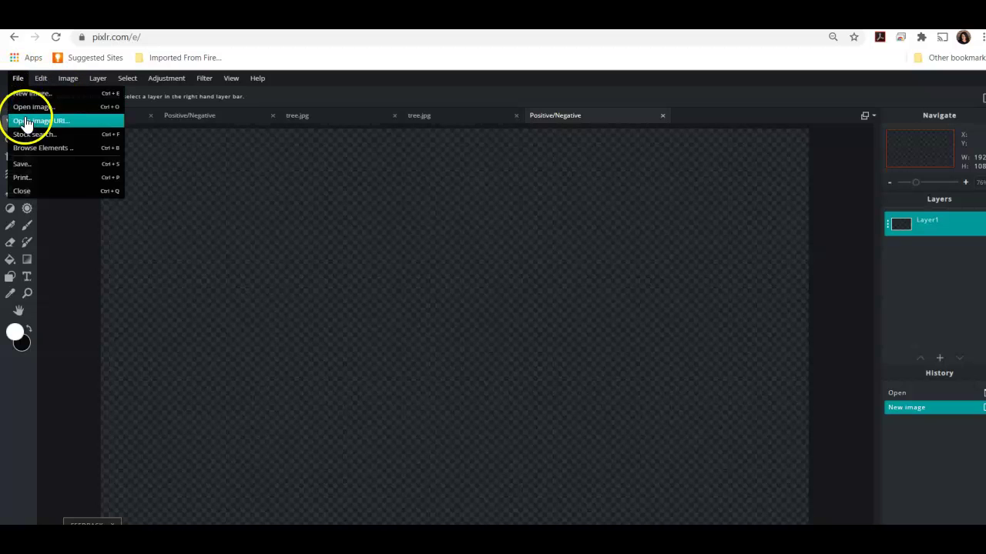
click(26, 115)
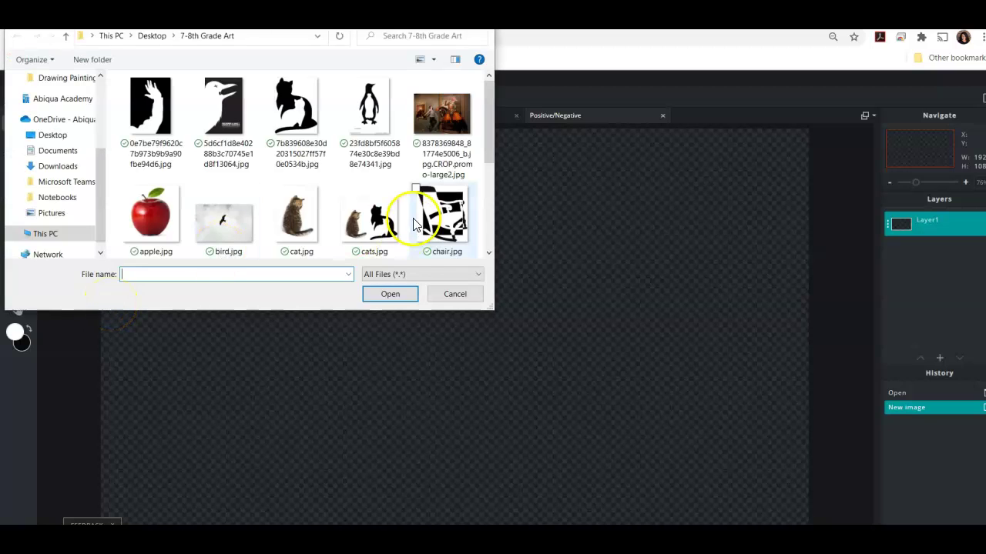
scroll(376, 177, down, 5)
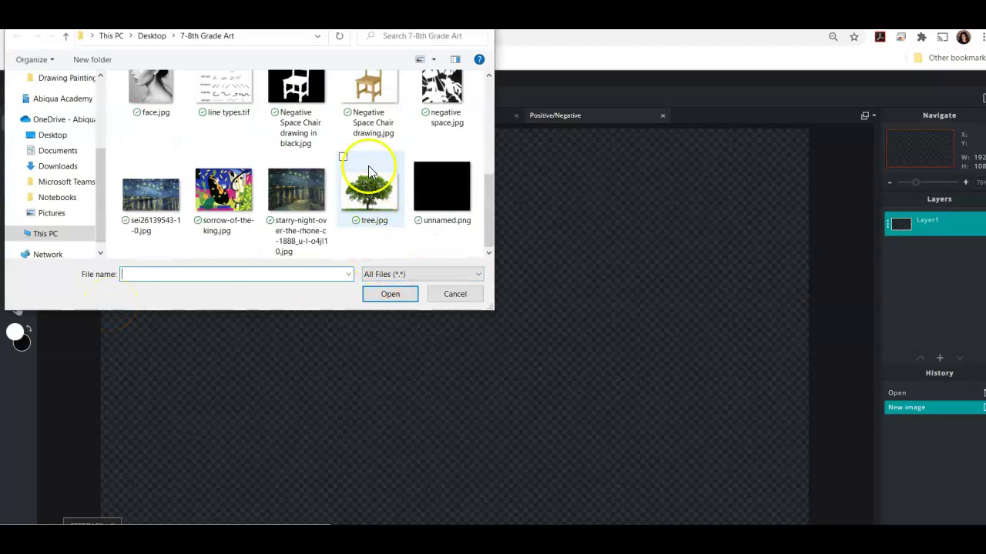
click(373, 194)
click(393, 295)
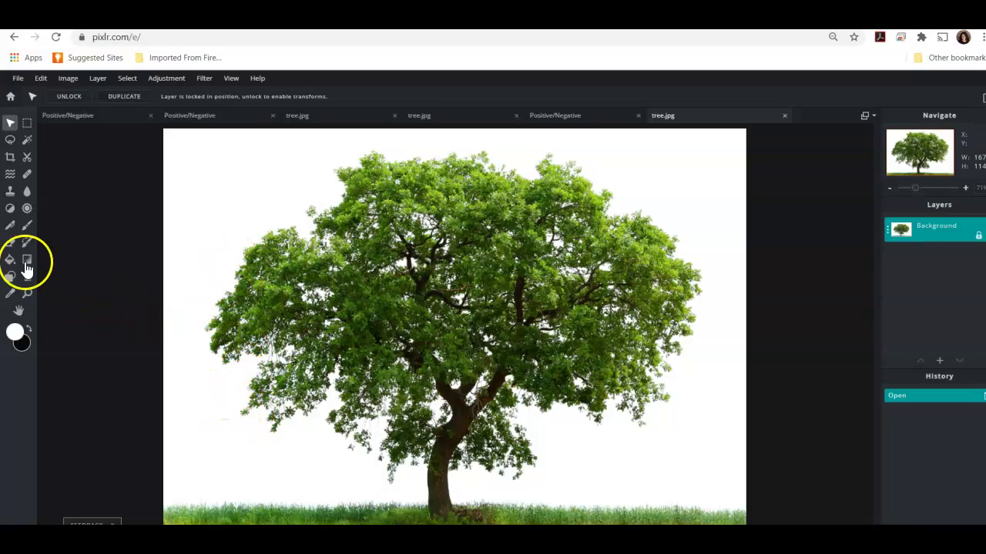
- Erase a stretch of grass to the left of the tree trunk using a 30 px round eraser brush
click(11, 245)
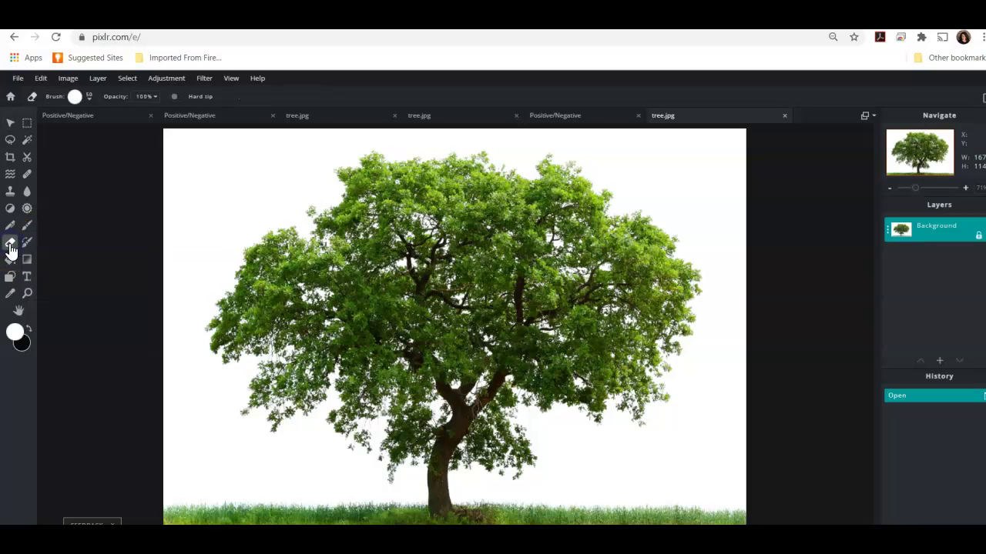
click(88, 98)
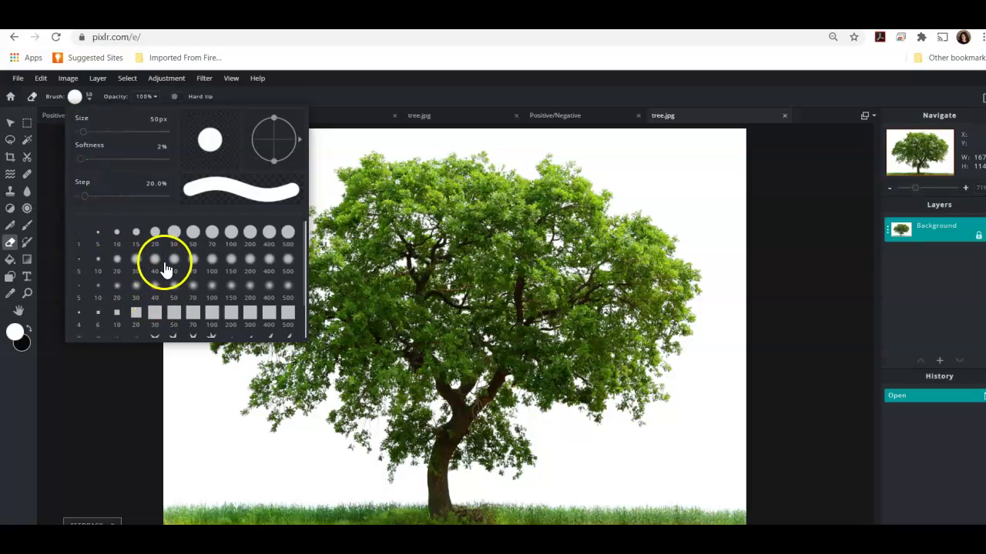
click(174, 232)
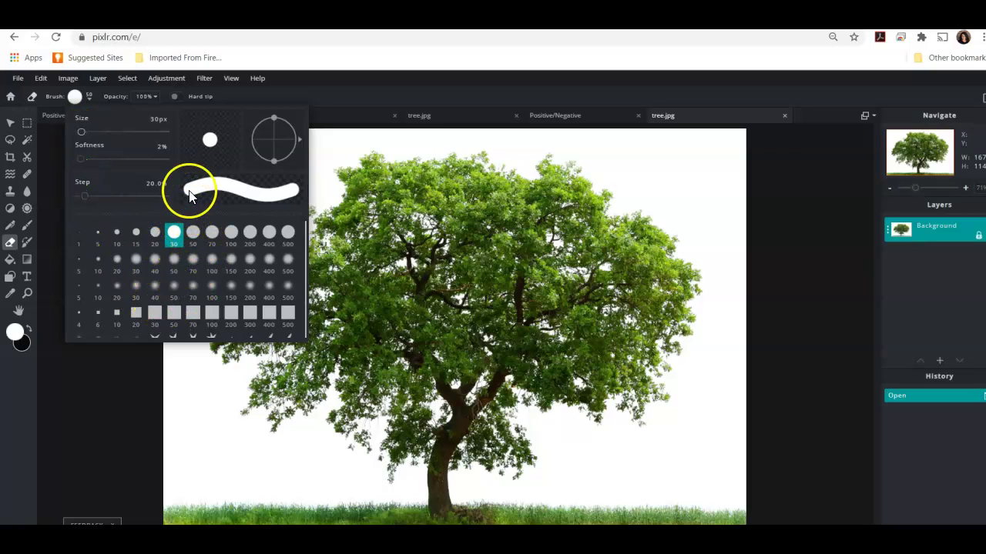
click(254, 479)
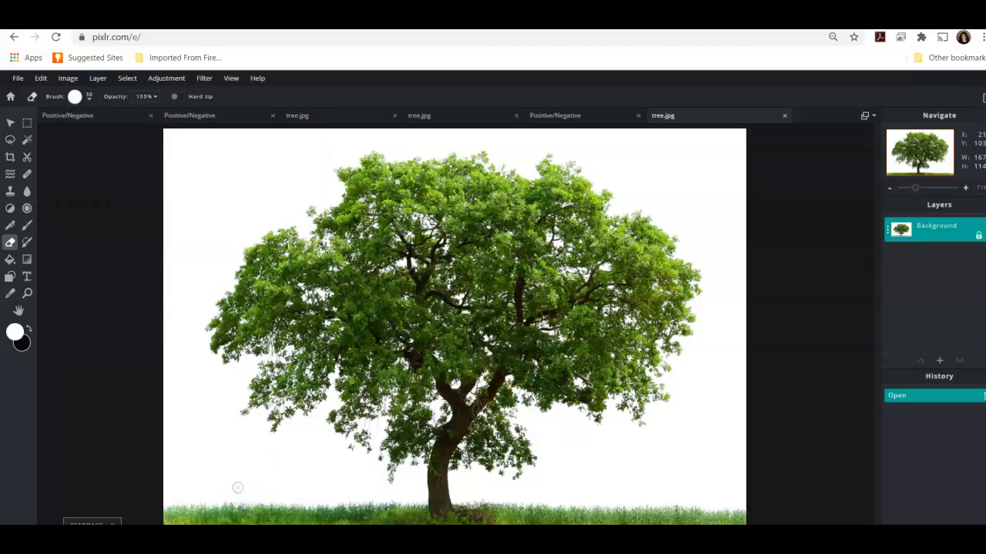
drag(267, 508, 264, 507)
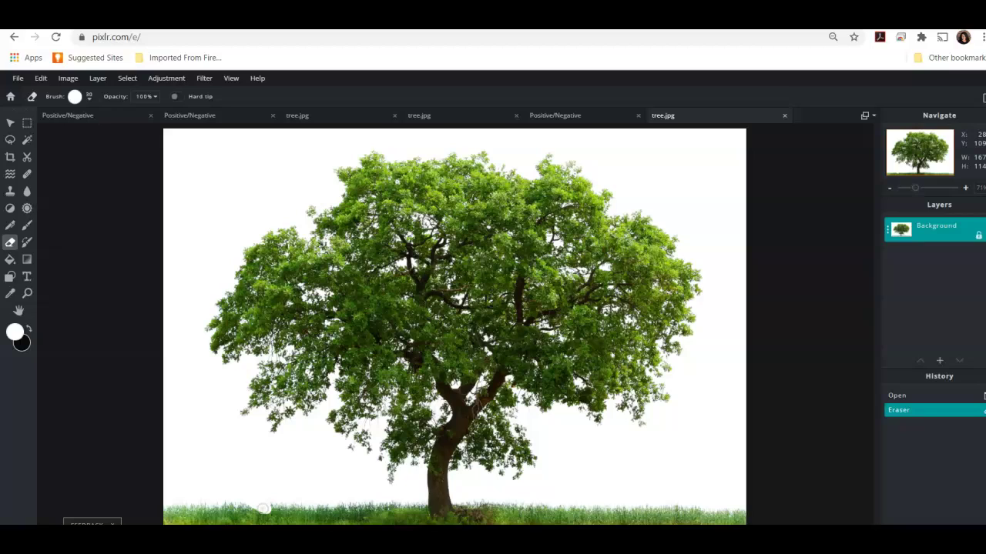
mouse_move(264, 509)
mouse_down()
mouse_move(262, 519)
mouse_move(293, 520)
mouse_move(255, 515)
mouse_move(334, 509)
mouse_move(338, 517)
mouse_move(374, 519)
mouse_move(361, 509)
mouse_move(378, 504)
mouse_move(384, 520)
mouse_up()
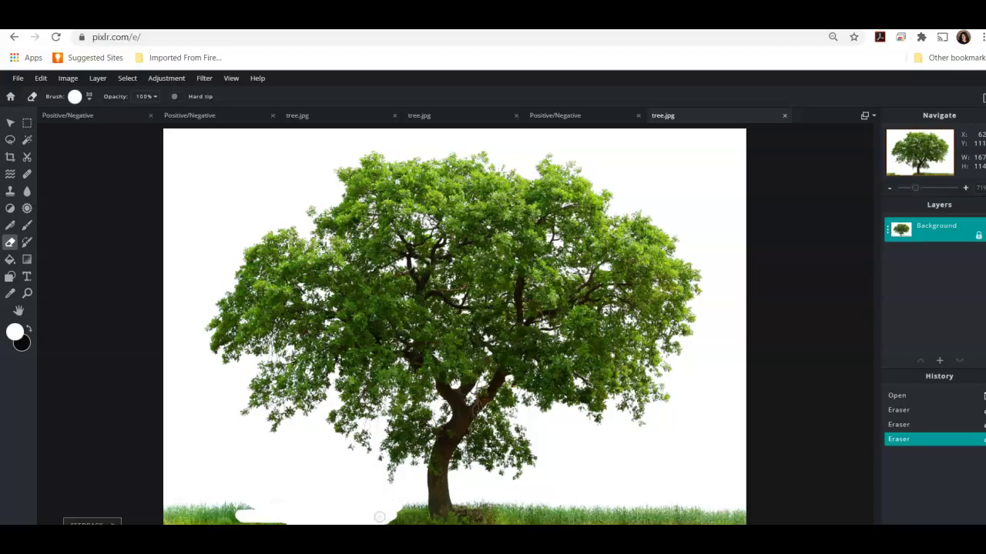
- Unlock the Background layer and erase the grass to the right of the trunk to transparency
click(948, 240)
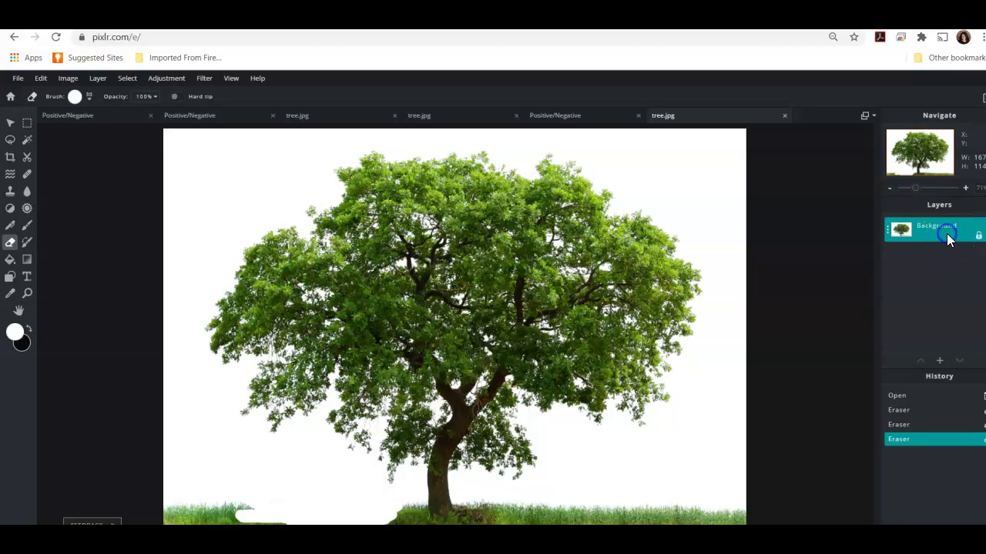
click(978, 236)
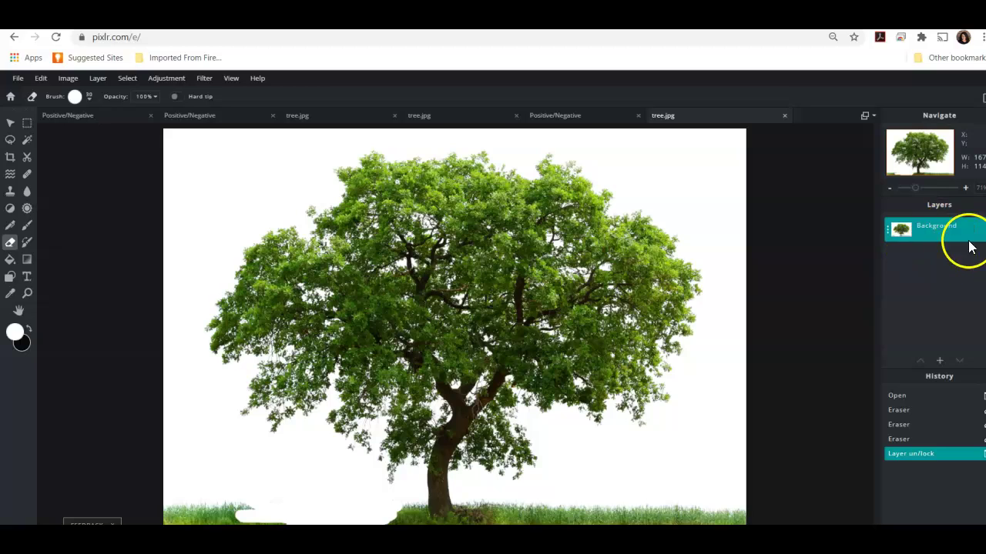
mouse_move(690, 500)
mouse_down()
mouse_move(575, 522)
mouse_move(524, 518)
mouse_move(630, 506)
mouse_move(581, 511)
mouse_move(606, 503)
mouse_move(587, 499)
mouse_move(553, 501)
mouse_move(655, 505)
mouse_move(623, 514)
mouse_move(652, 523)
mouse_move(641, 523)
mouse_move(689, 524)
mouse_move(622, 514)
mouse_move(670, 506)
mouse_move(754, 519)
mouse_move(677, 508)
mouse_up()
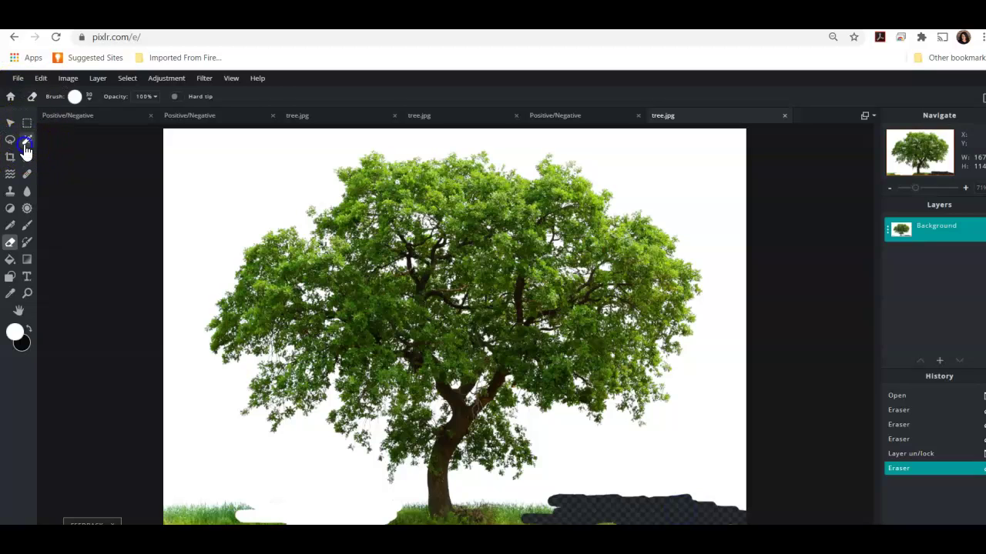
- Select the white area around the tree with the Magic Wand at tolerance 32 and delete it
click(26, 142)
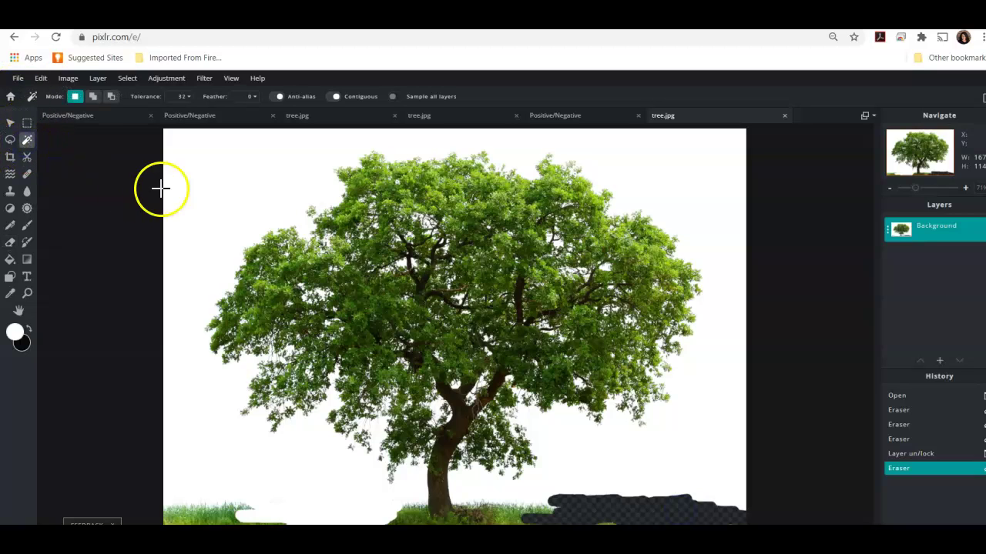
click(217, 186)
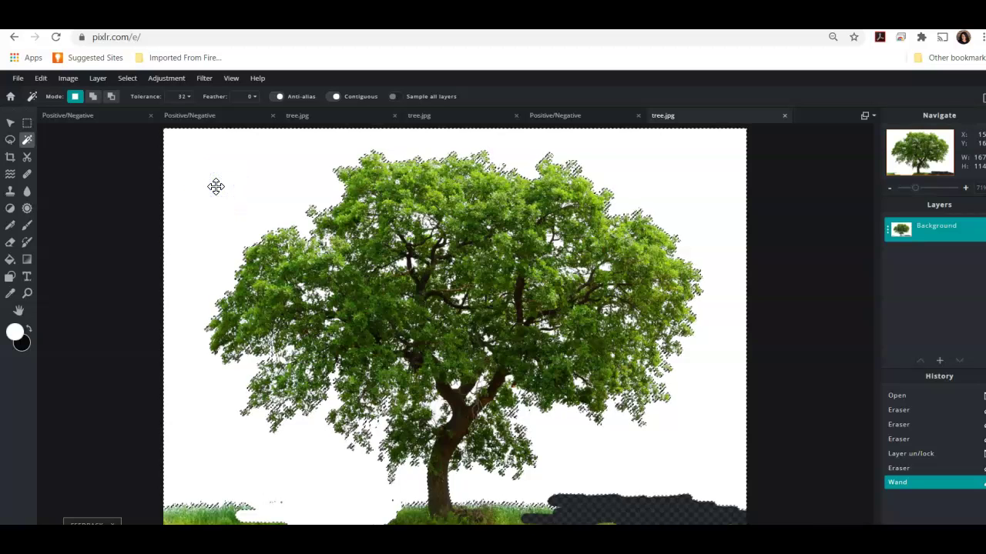
key(Delete)
click(460, 477)
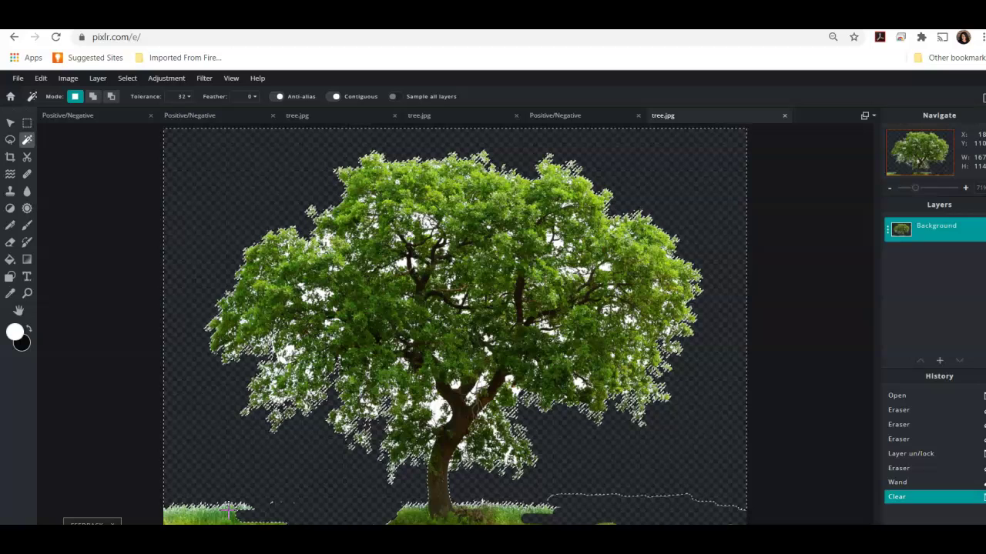
click(225, 462)
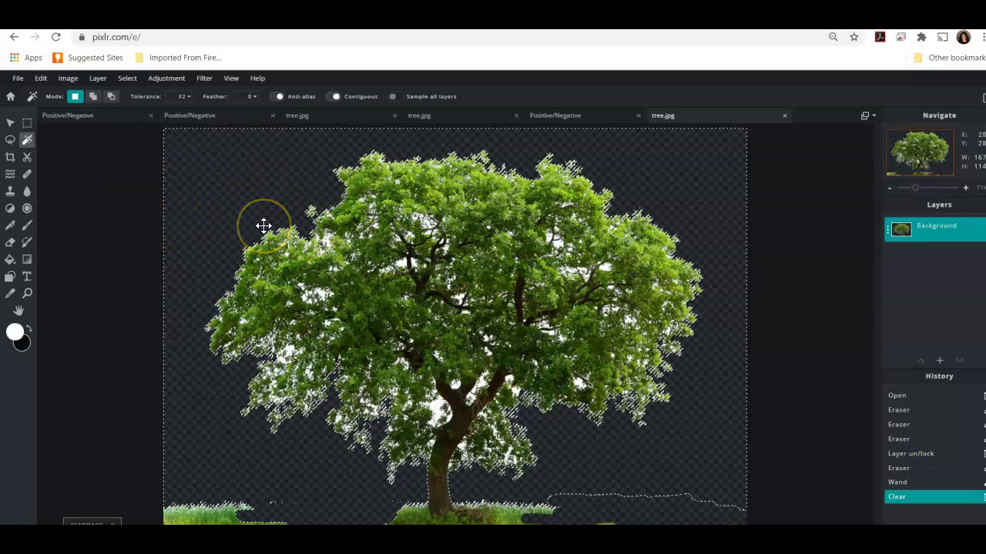
click(213, 172)
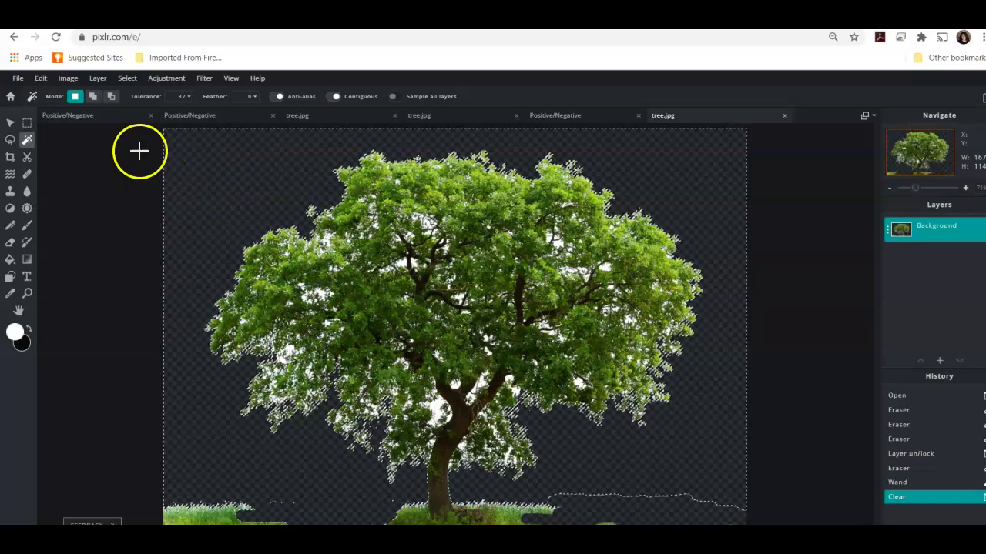
- Undo the clearing of the white background and the wand selection before it
click(41, 79)
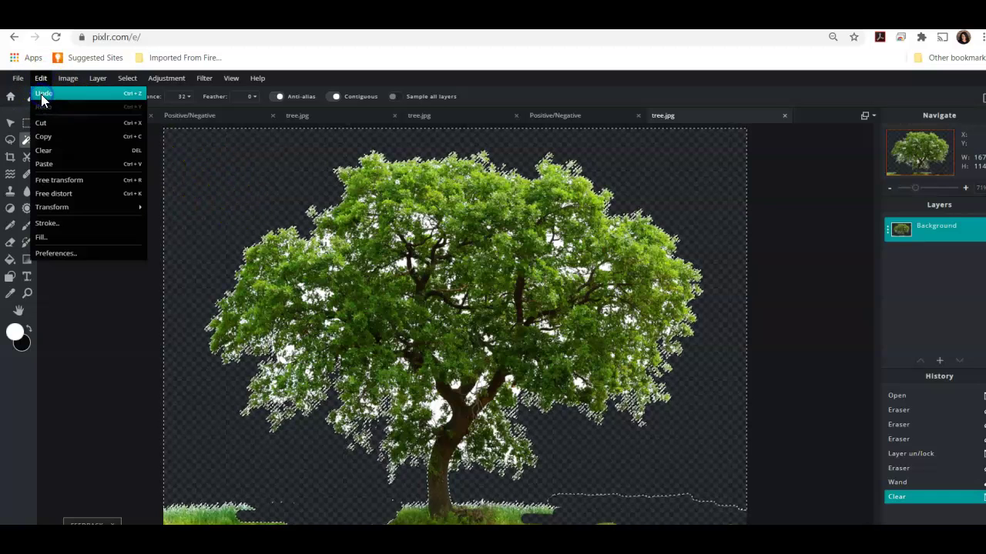
click(41, 94)
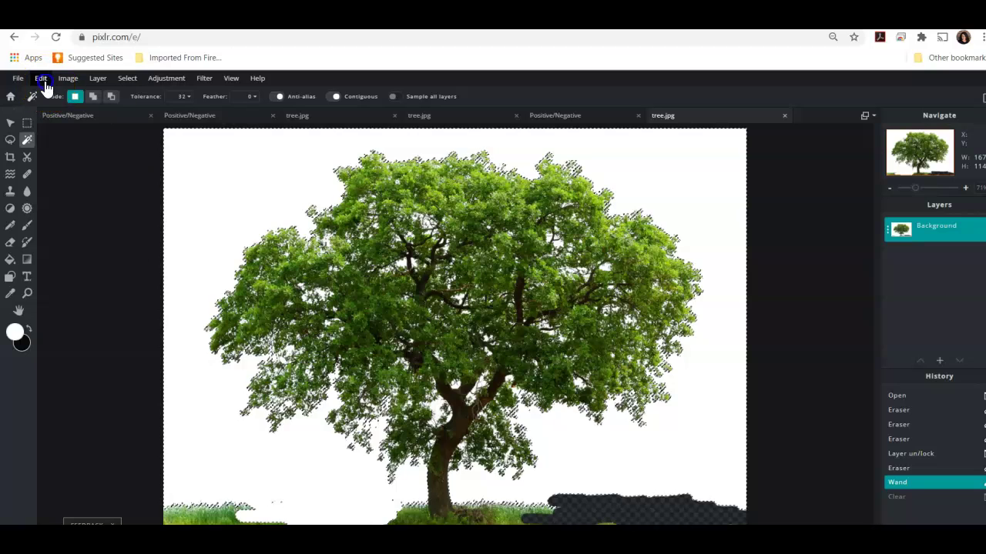
click(41, 78)
click(44, 94)
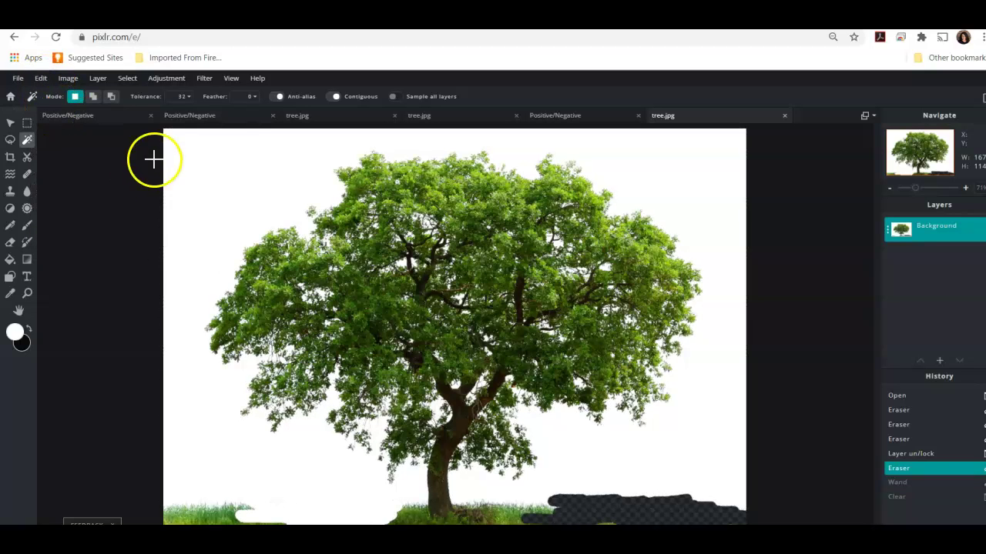
- Select the white background around the tree with the Magic Wand again, then deselect it
click(247, 189)
click(237, 502)
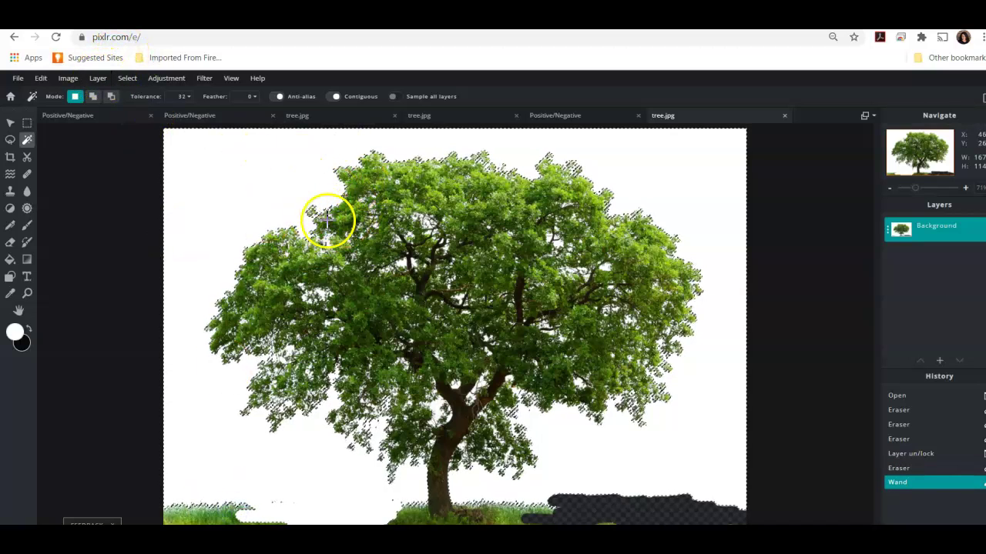
click(99, 80)
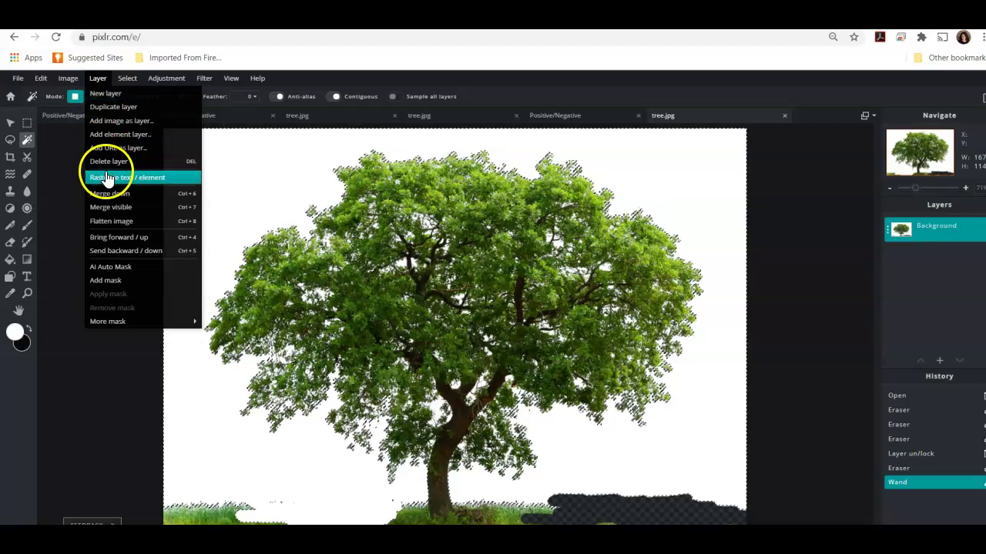
click(127, 79)
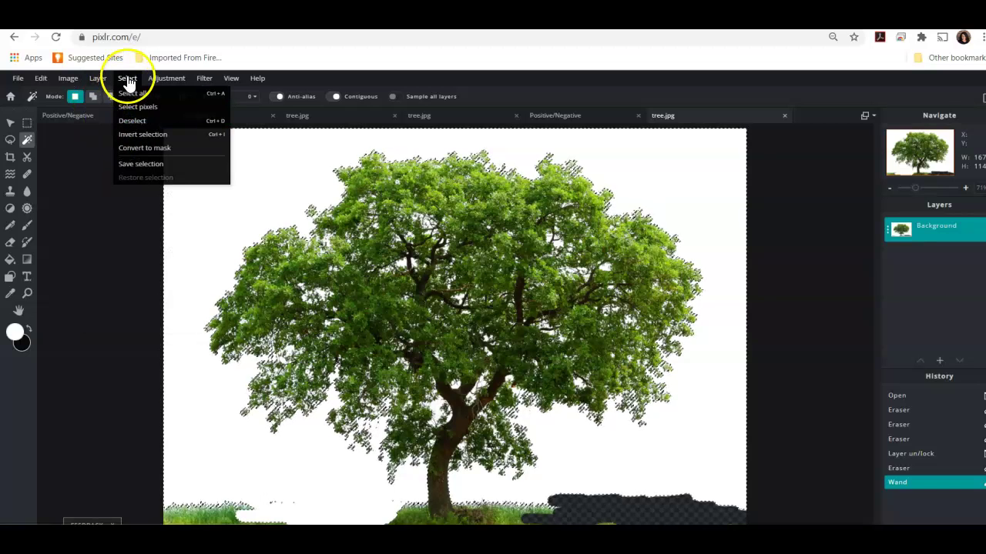
click(128, 120)
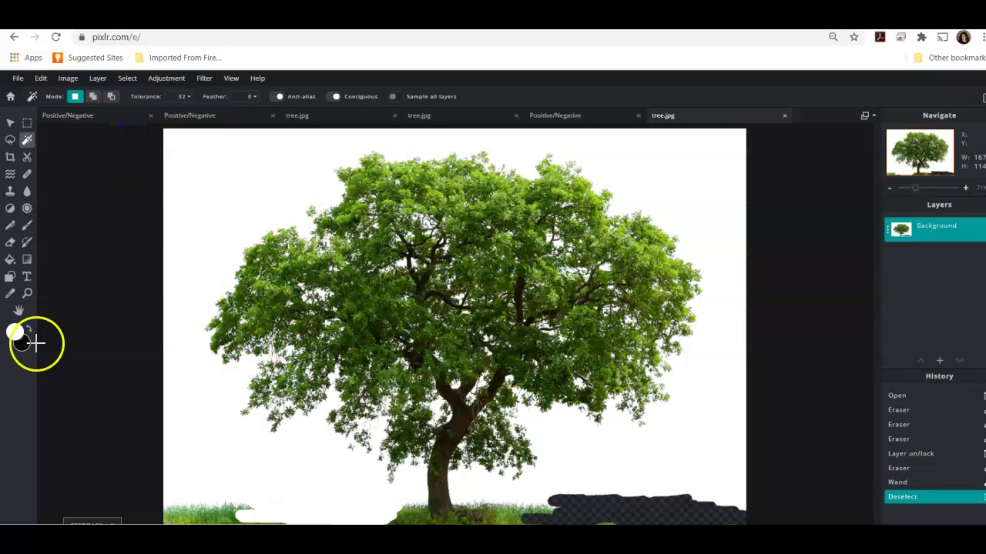
- Erase more of the grass on both sides of the trunk and patches of white background right of the tree
click(10, 243)
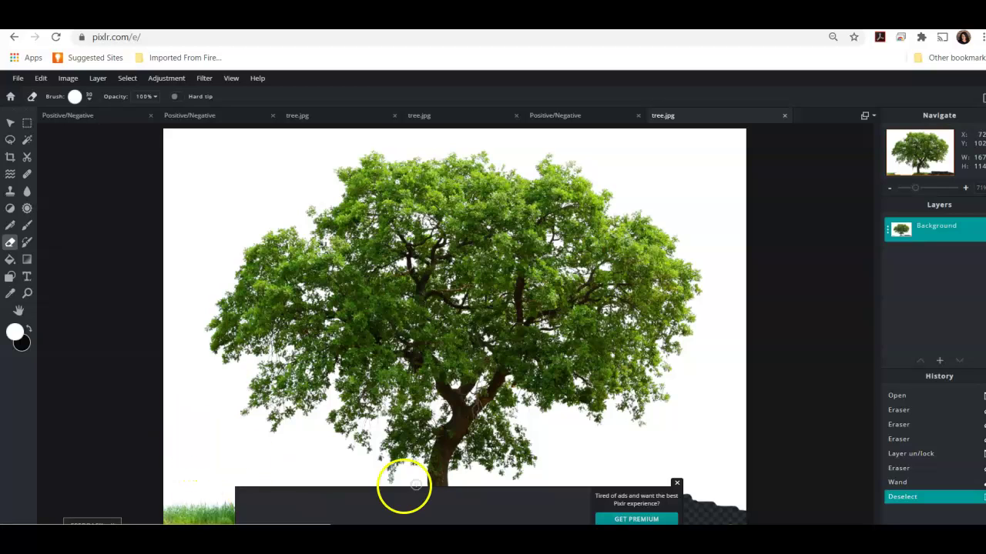
mouse_move(721, 501)
mouse_down()
mouse_move(692, 429)
mouse_move(671, 433)
mouse_move(714, 383)
mouse_move(724, 312)
mouse_move(711, 360)
mouse_move(713, 305)
mouse_move(693, 304)
mouse_move(713, 294)
mouse_move(712, 262)
mouse_up()
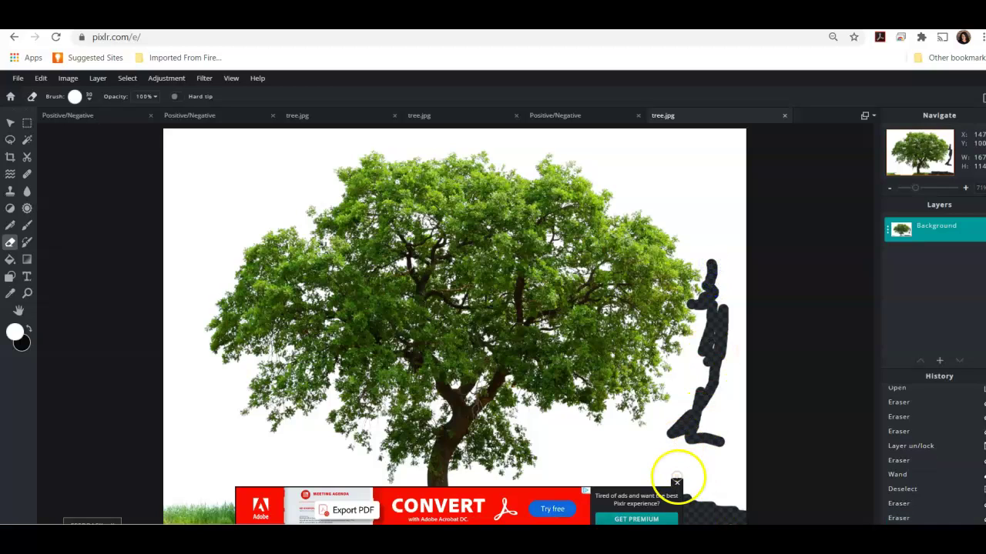
click(677, 484)
mouse_move(685, 501)
mouse_down()
mouse_move(655, 499)
mouse_move(502, 513)
mouse_move(544, 516)
mouse_move(636, 474)
mouse_move(617, 484)
mouse_move(640, 497)
mouse_move(628, 463)
mouse_move(552, 443)
mouse_move(560, 459)
mouse_move(549, 509)
mouse_move(529, 518)
mouse_move(480, 509)
mouse_move(502, 511)
mouse_move(493, 518)
mouse_move(502, 523)
mouse_move(556, 525)
mouse_move(503, 508)
mouse_move(539, 510)
mouse_up()
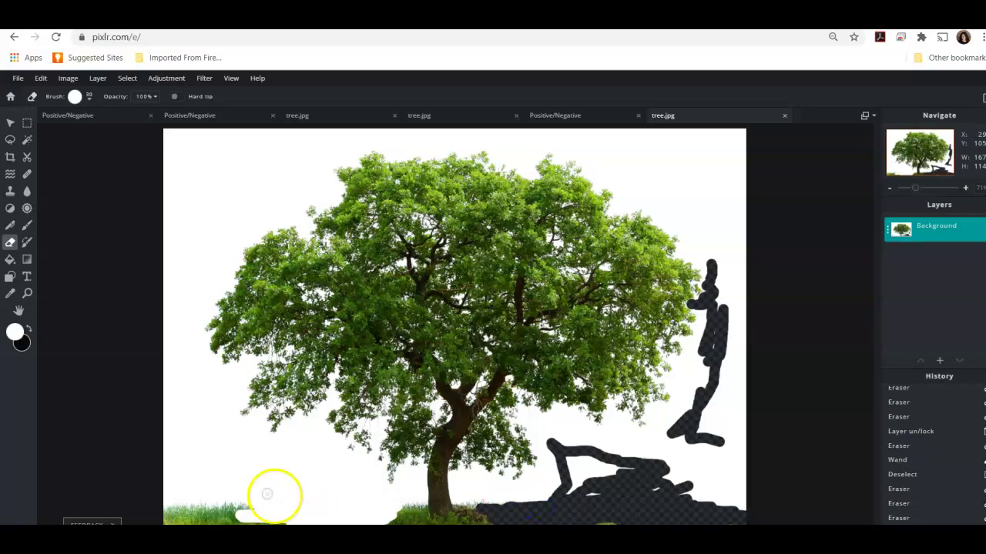
mouse_move(227, 515)
mouse_down()
mouse_move(170, 515)
mouse_move(224, 518)
mouse_move(187, 507)
mouse_move(214, 505)
mouse_move(179, 507)
mouse_move(262, 514)
mouse_up()
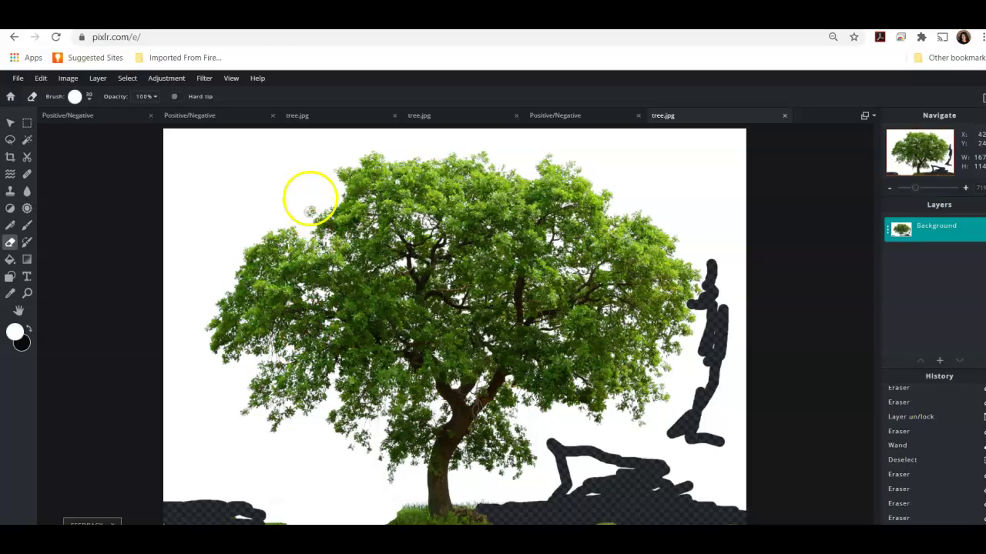
- Desaturate the tree image to remove its color
click(167, 82)
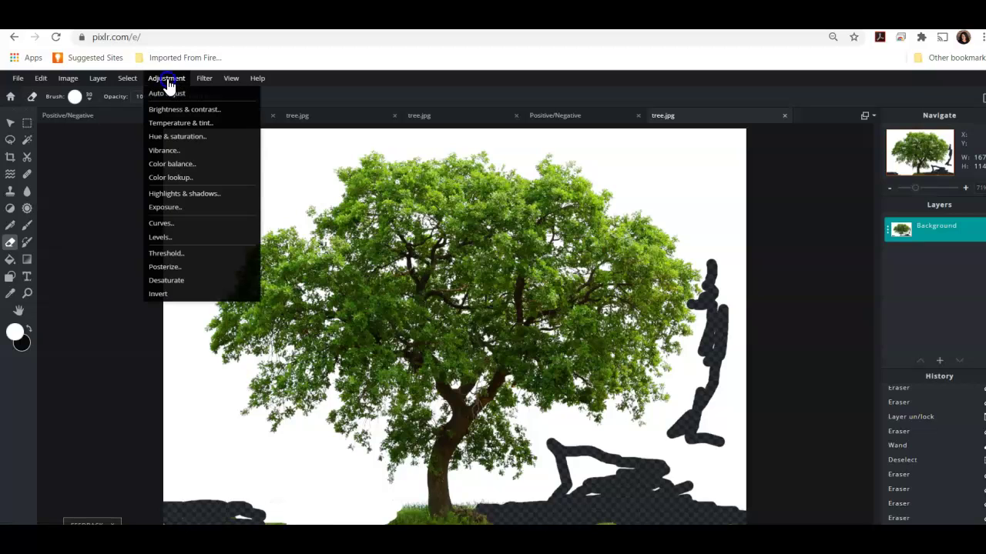
click(165, 282)
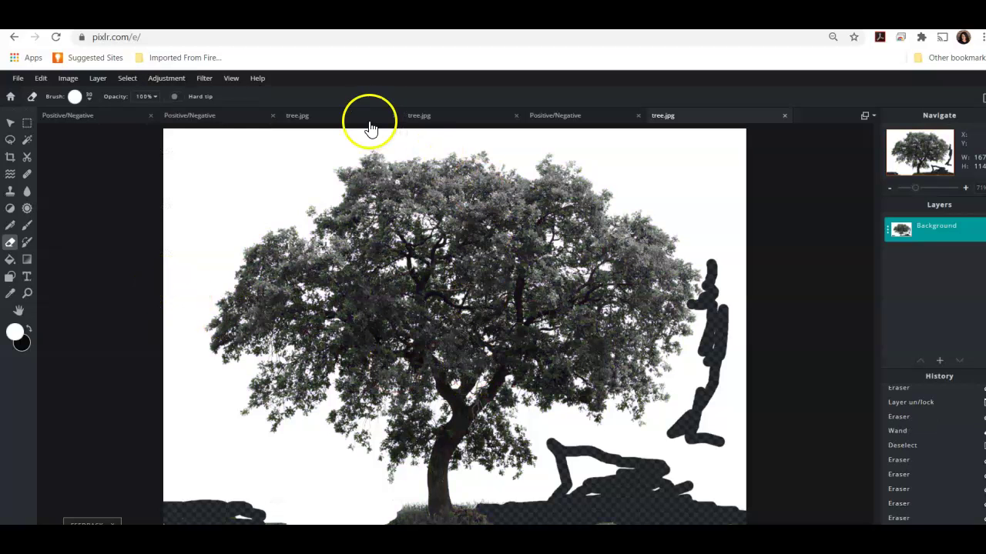
click(171, 79)
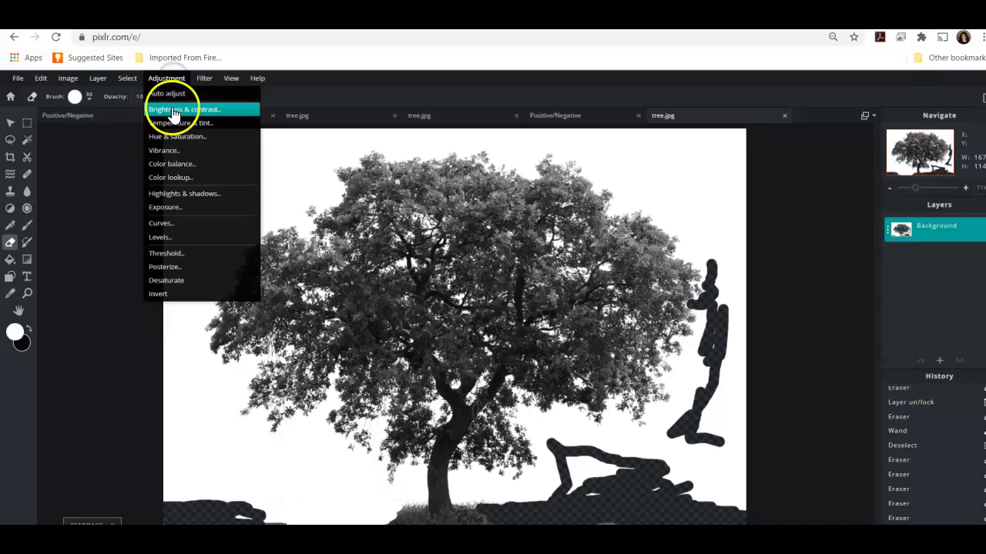
click(173, 112)
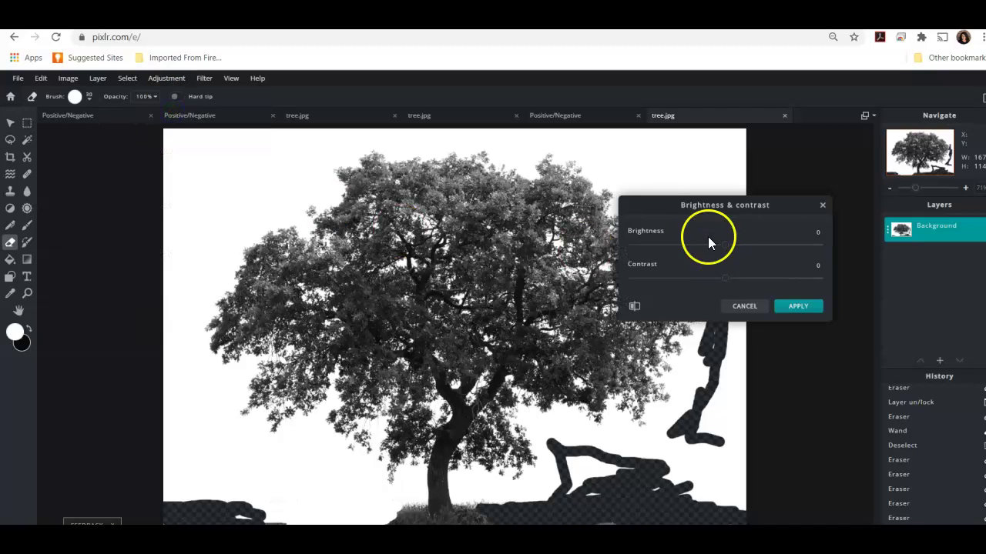
drag(730, 275, 798, 282)
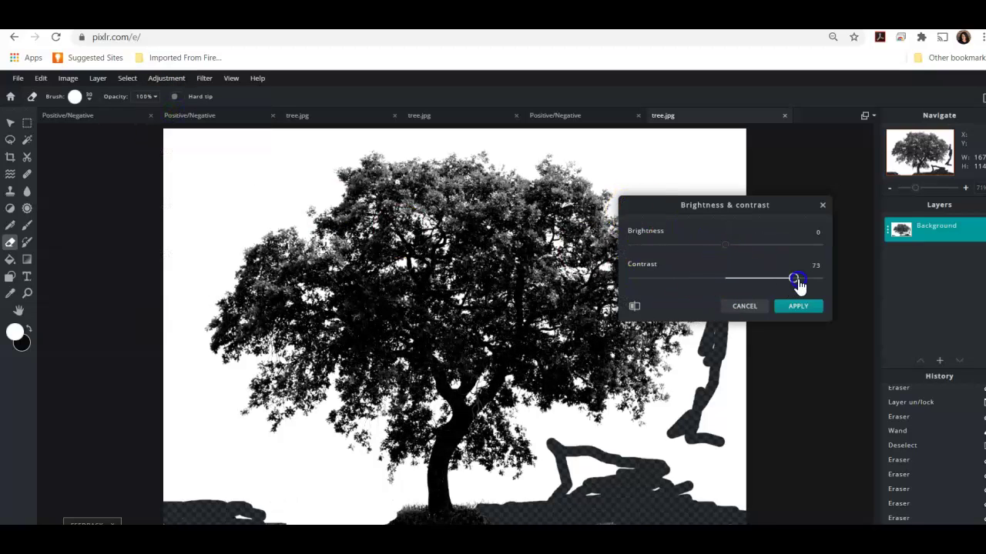
mouse_move(730, 246)
mouse_down()
mouse_move(754, 251)
mouse_move(661, 250)
mouse_move(724, 257)
mouse_up()
mouse_move(798, 279)
mouse_down()
mouse_move(745, 287)
mouse_move(785, 285)
mouse_up()
click(744, 312)
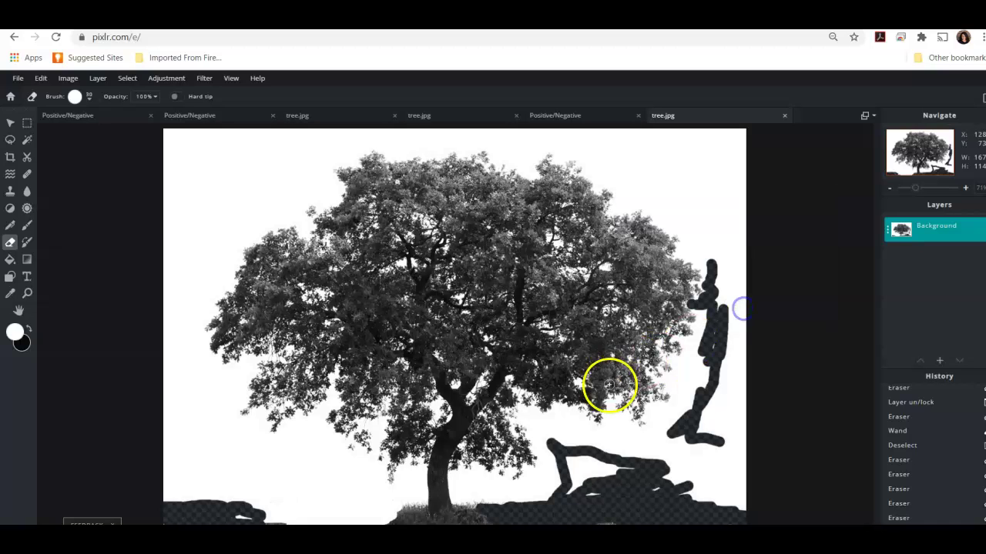
- Apply a Threshold adjustment at level 176 to the tree image to make it pure black and white
click(166, 77)
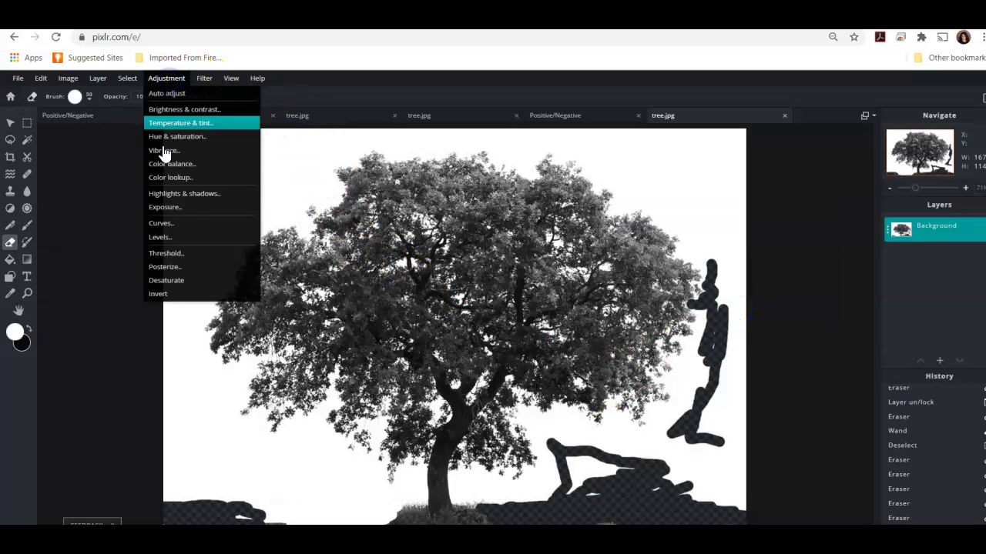
click(171, 254)
drag(725, 254, 764, 255)
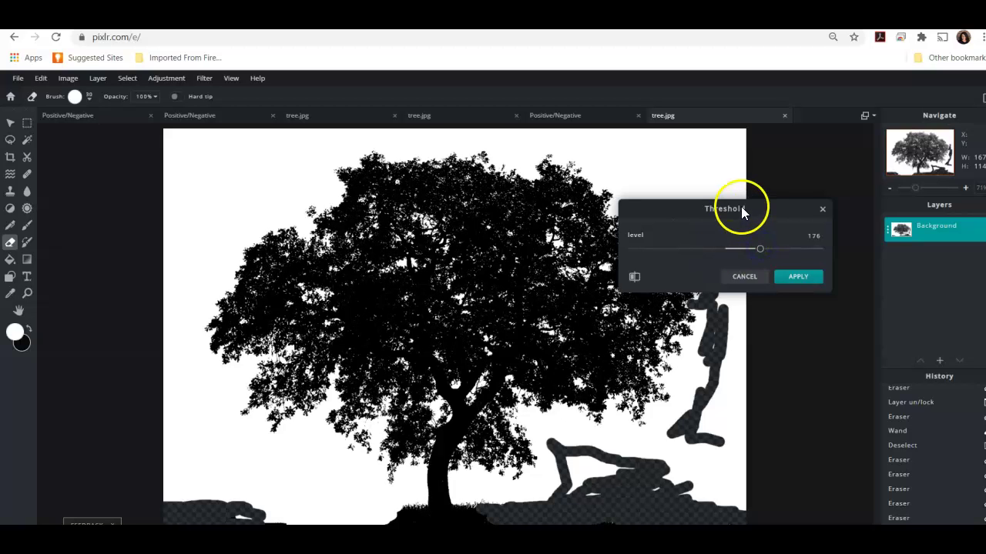
drag(745, 208, 793, 146)
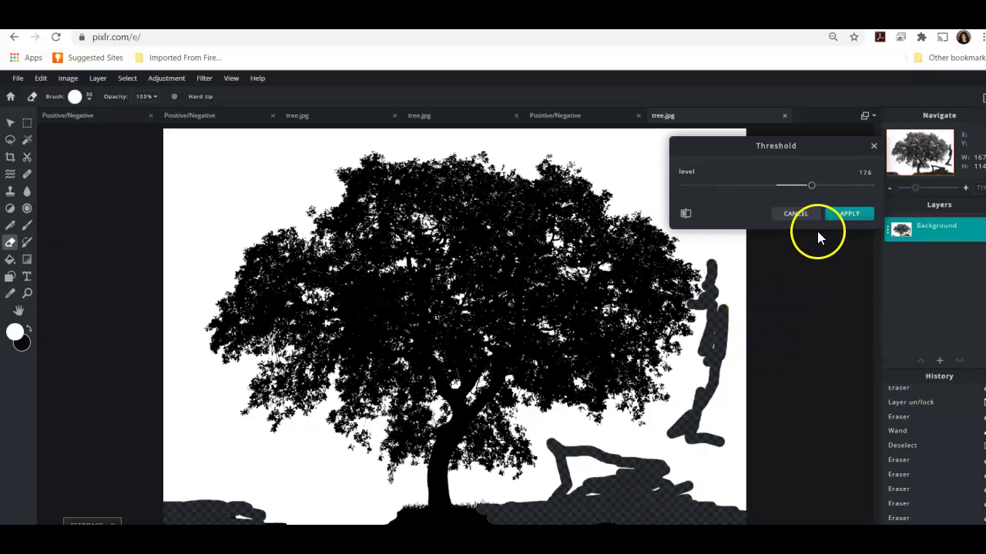
click(847, 216)
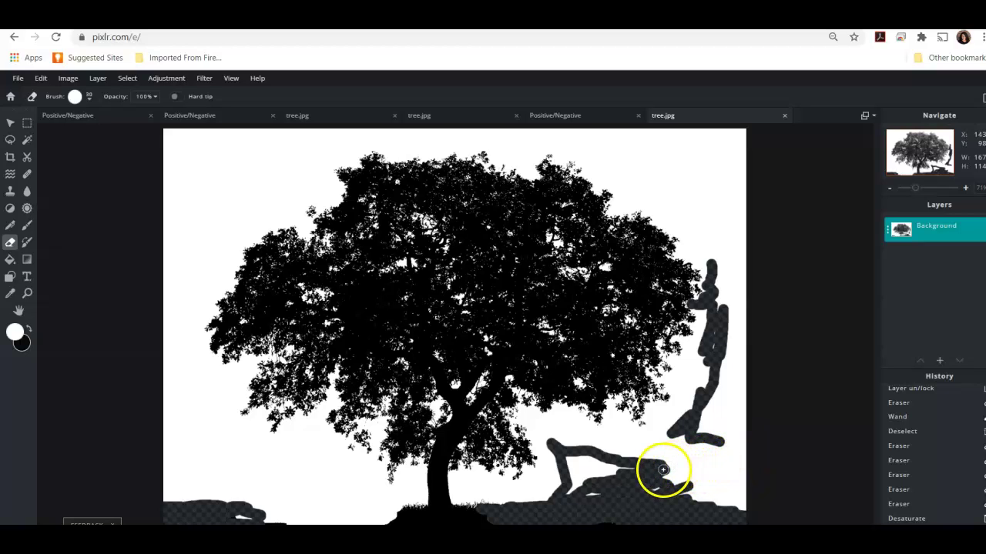
drag(655, 470, 598, 497)
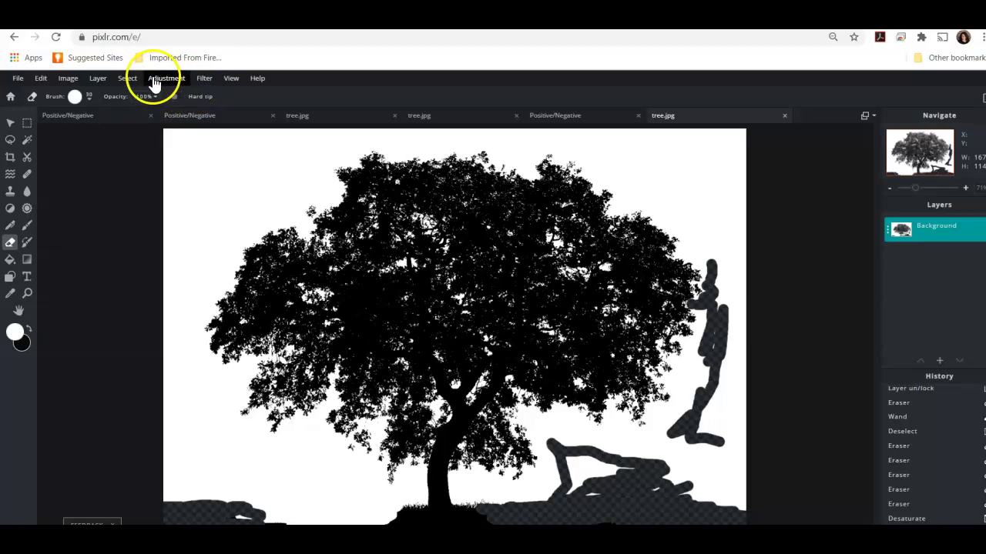
- Save the image as a PNG named "tree positive negative", download it and close the save dialog
click(19, 80)
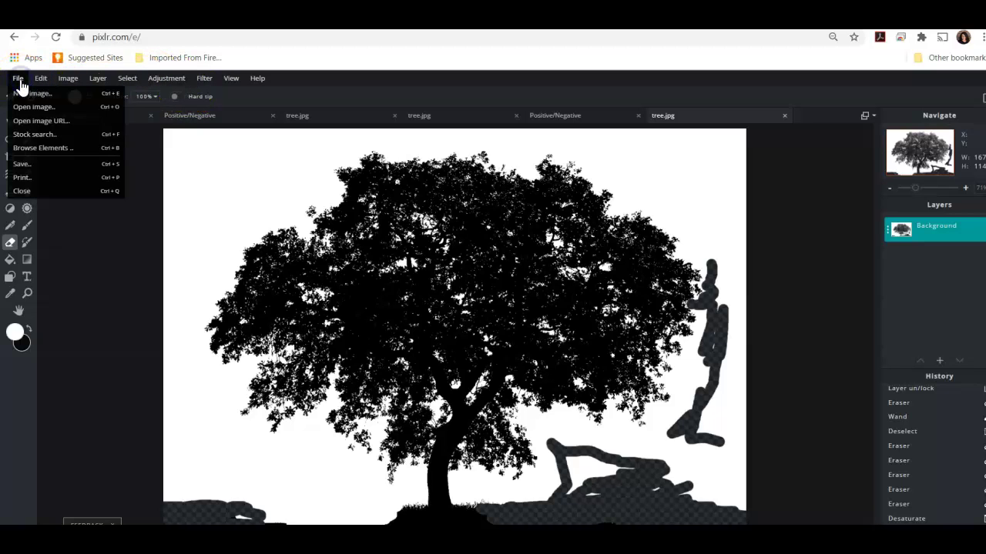
click(22, 165)
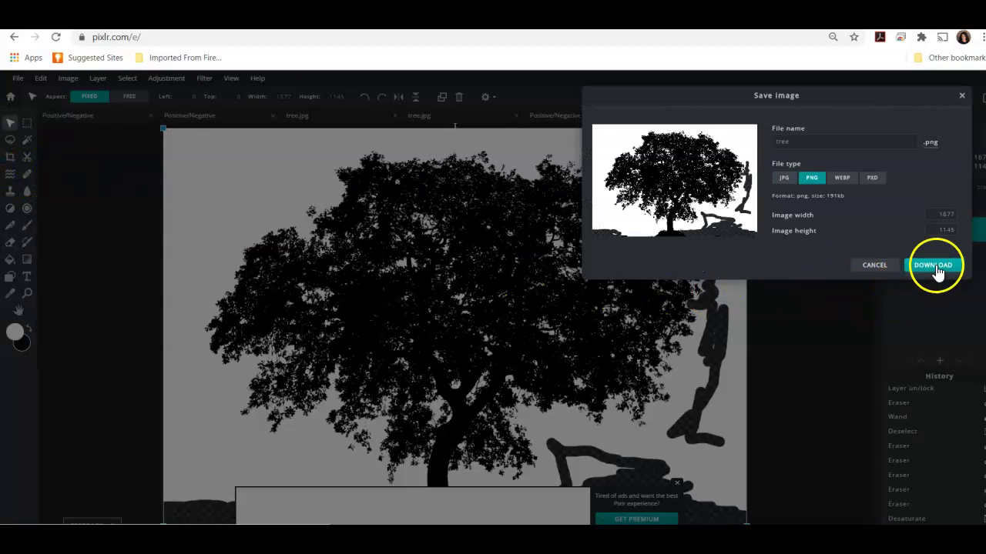
click(793, 142)
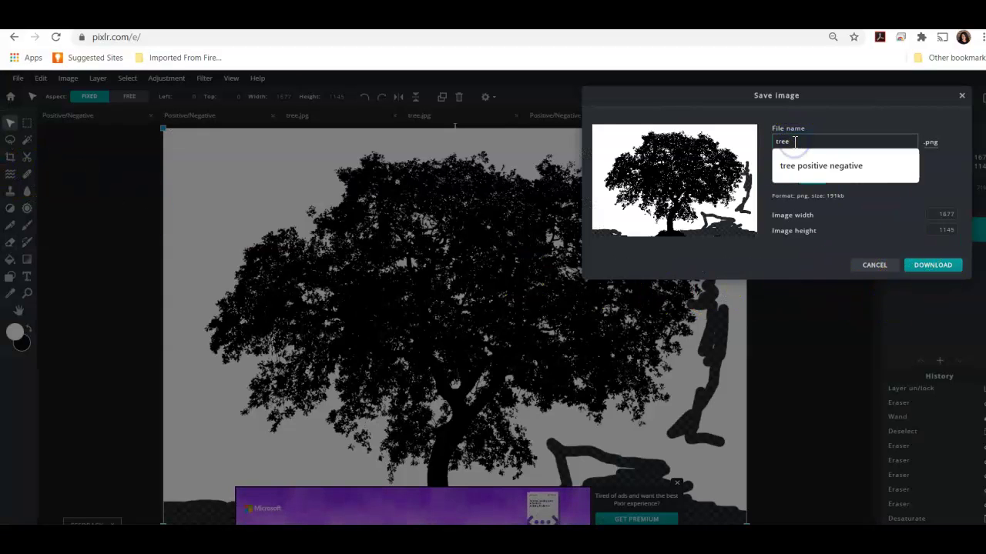
click(801, 167)
click(938, 270)
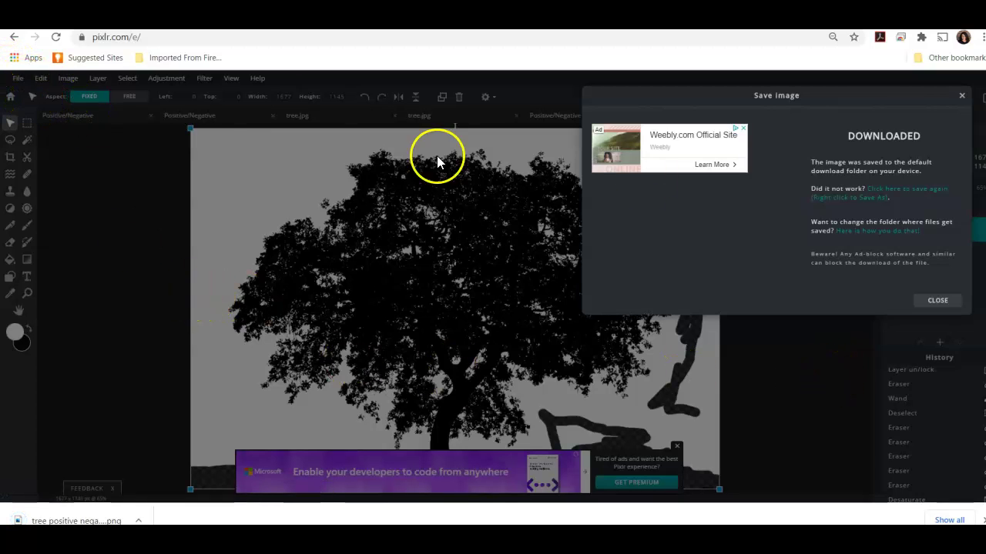
click(961, 95)
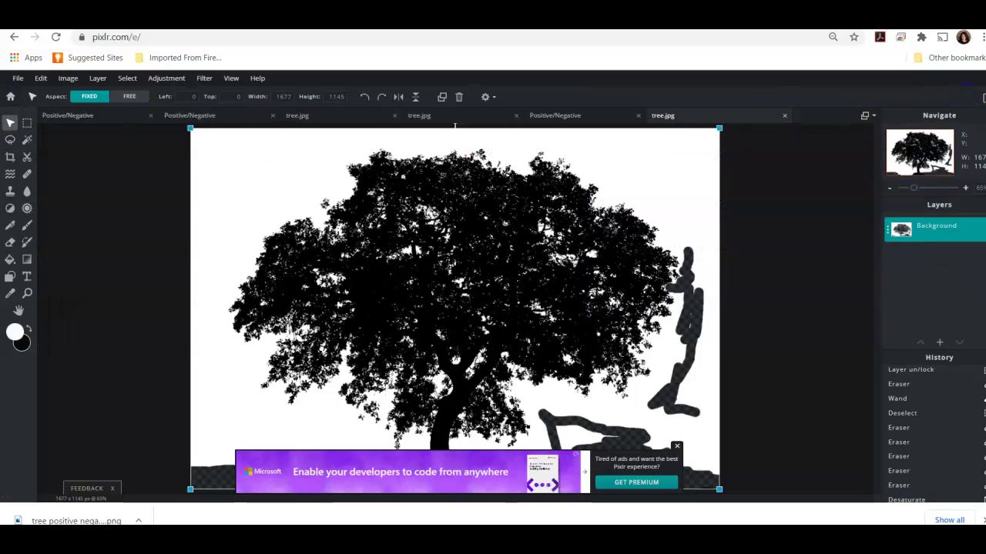